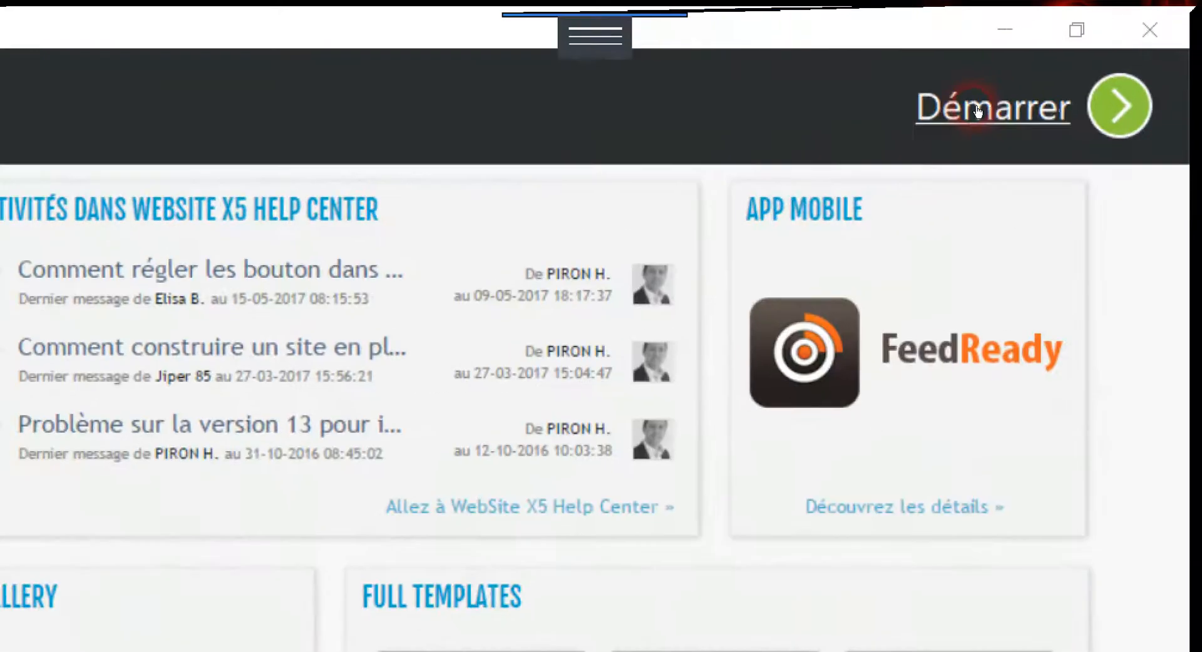
# Open the existing project Fables de murs and go to its site plan
pyautogui.click(1081, 59)
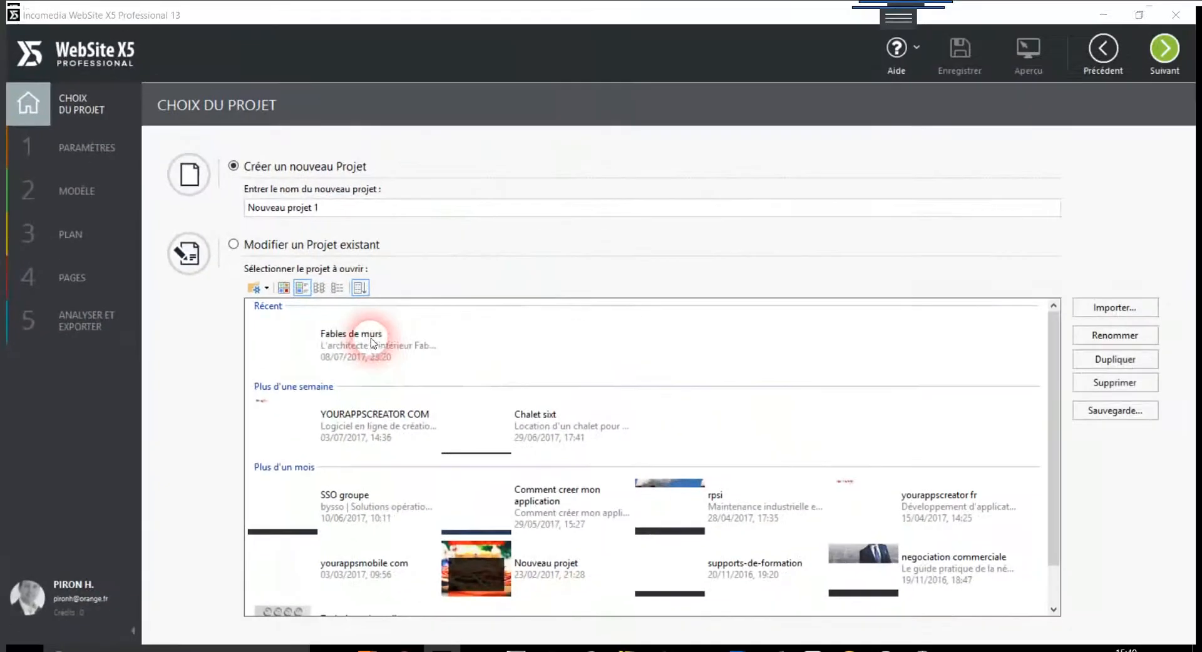
pyautogui.doubleClick(607, 345)
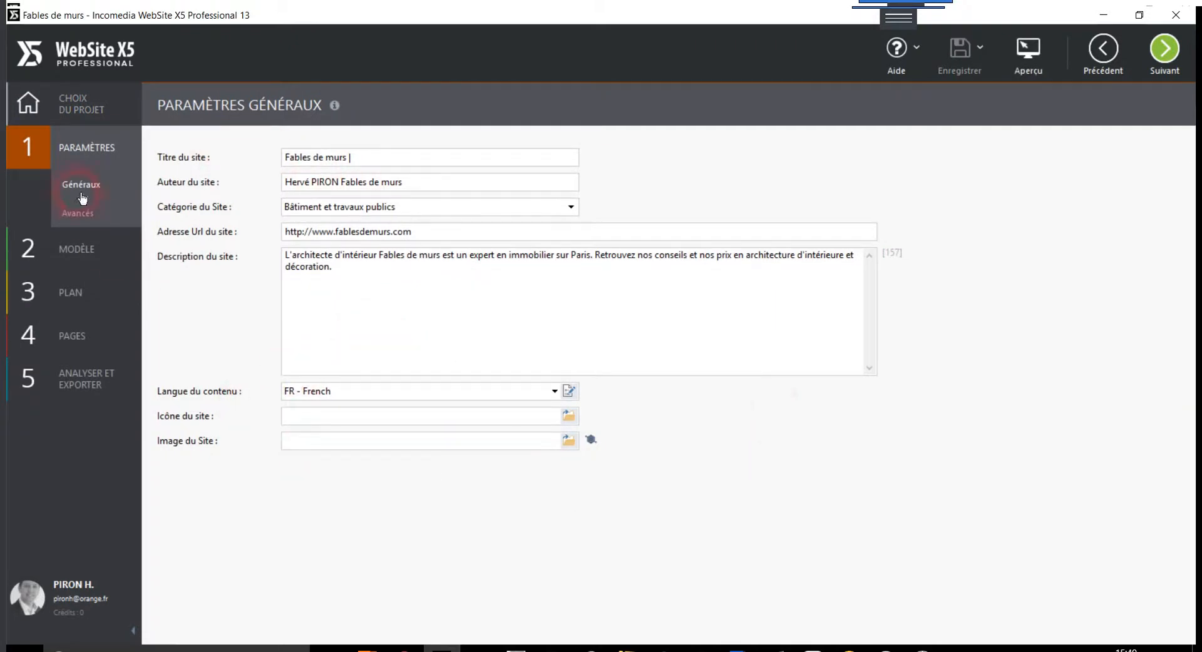
pyautogui.click(84, 296)
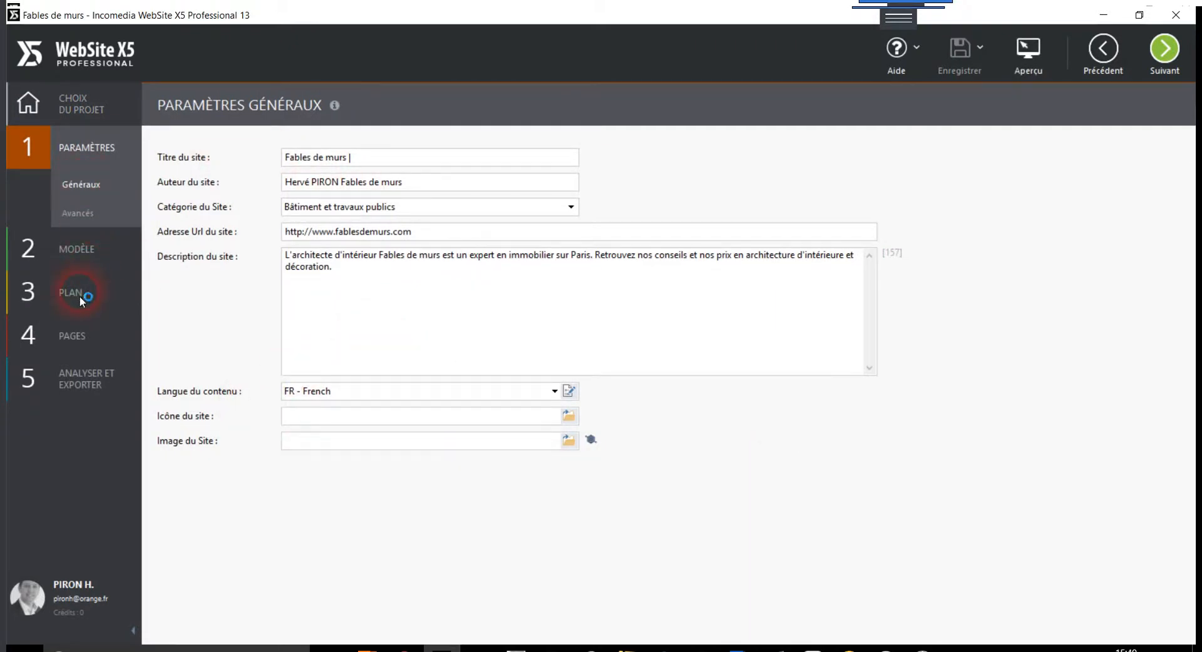
# Add a new page named "test page" to the Nos réalisations Avant / Après level of the site plan
pyautogui.scroll(-2, 375, 301)
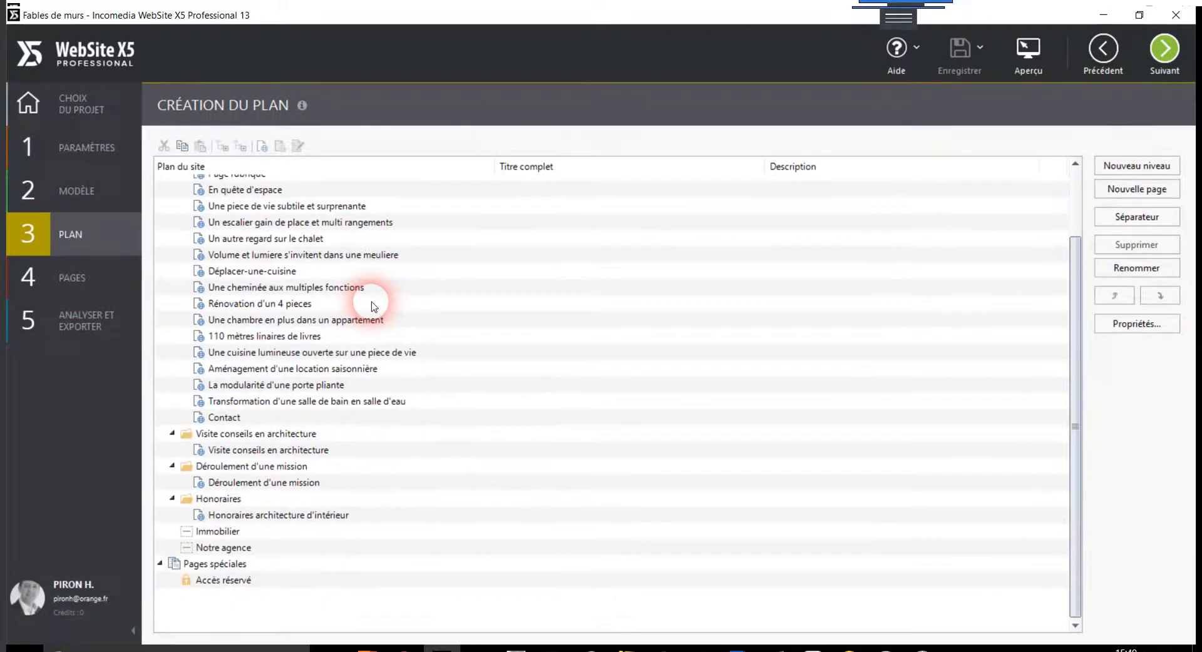
pyautogui.scroll(1, 349, 296)
pyautogui.scroll(1, 207, 187)
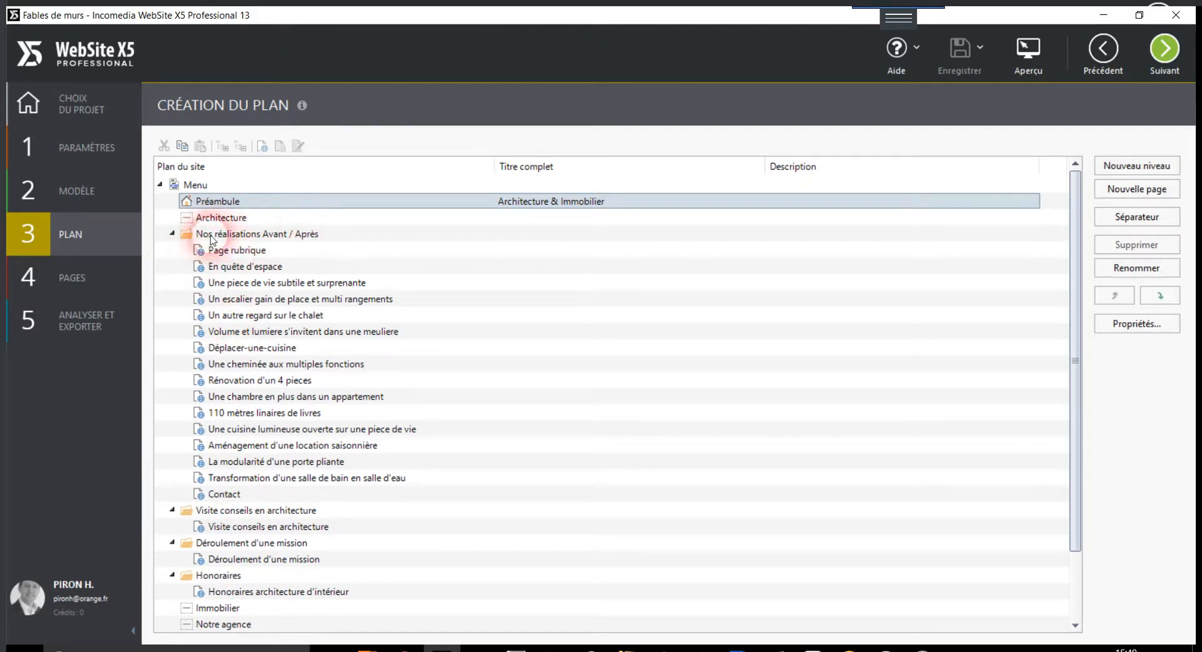
pyautogui.click(186, 236)
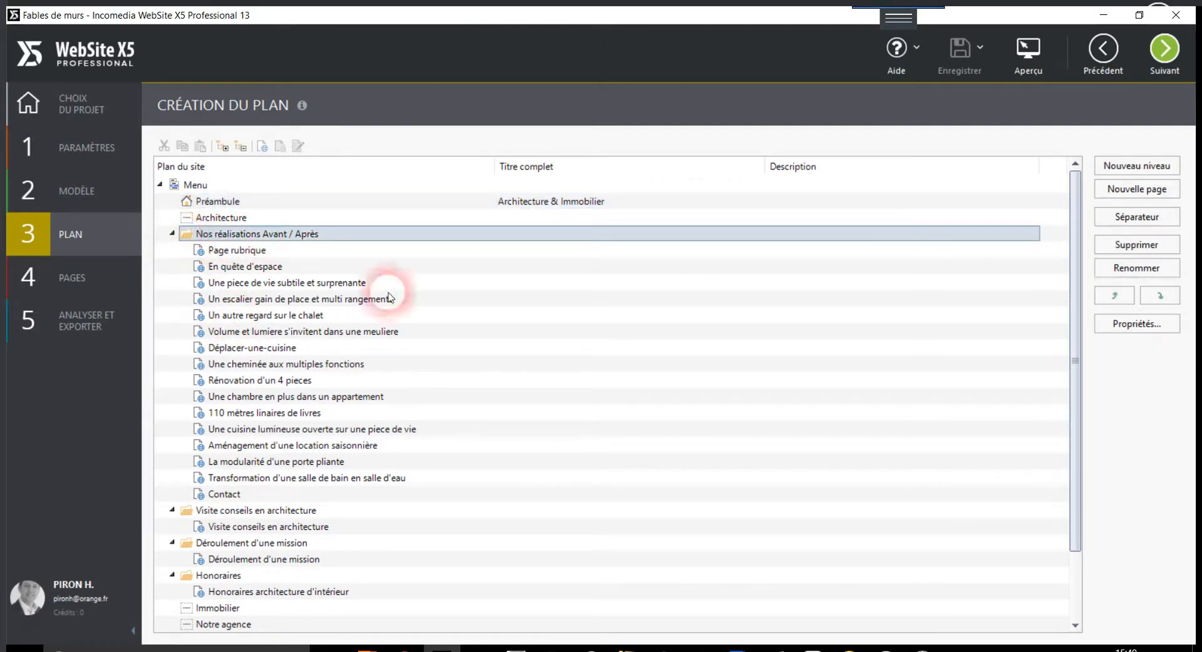
pyautogui.click(1124, 190)
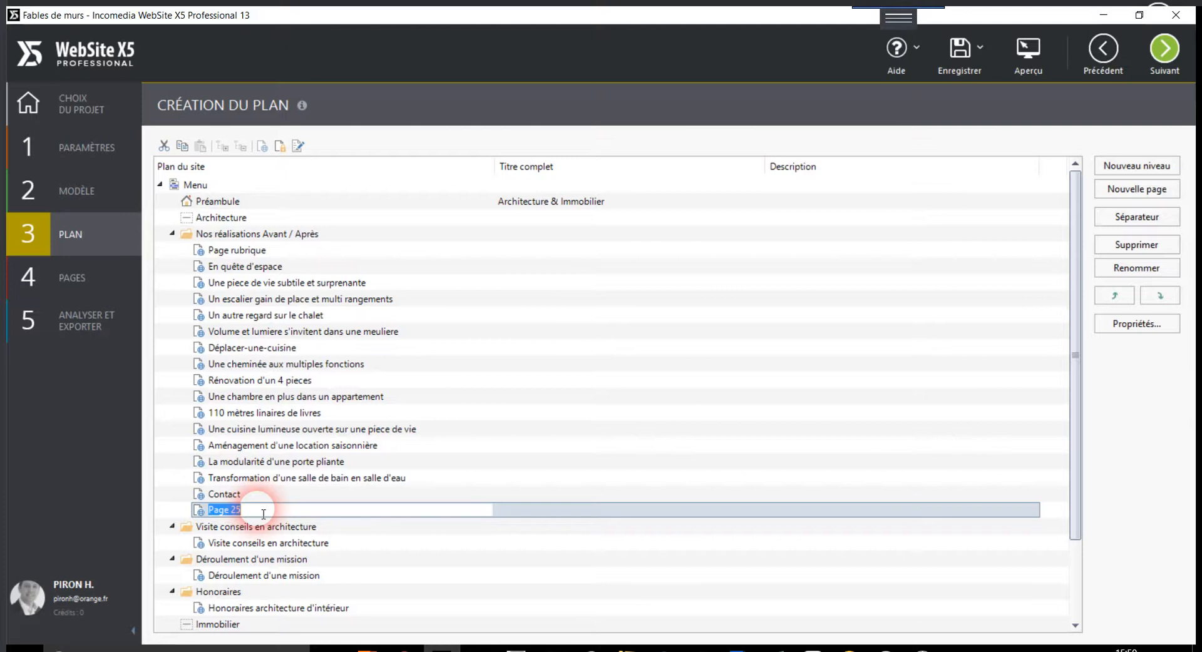
pyautogui.write('test page')
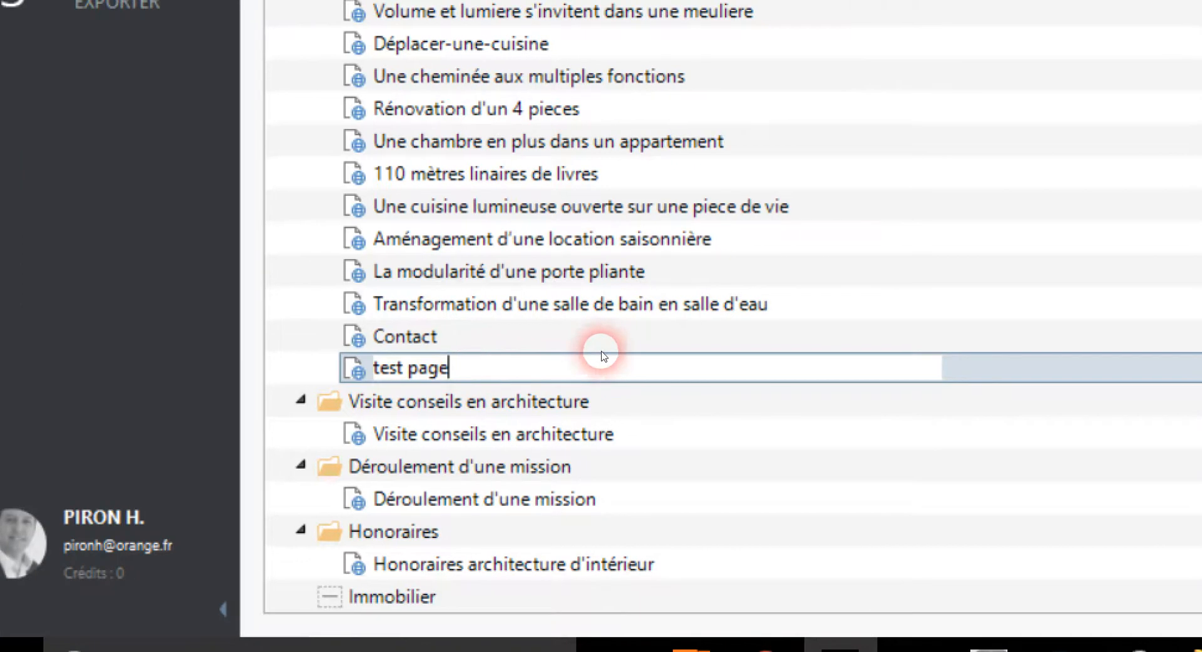
# Open test page for editing and place a text object and an image object side by side in row 1
pyautogui.click(389, 373)
pyautogui.doubleClick(389, 373)
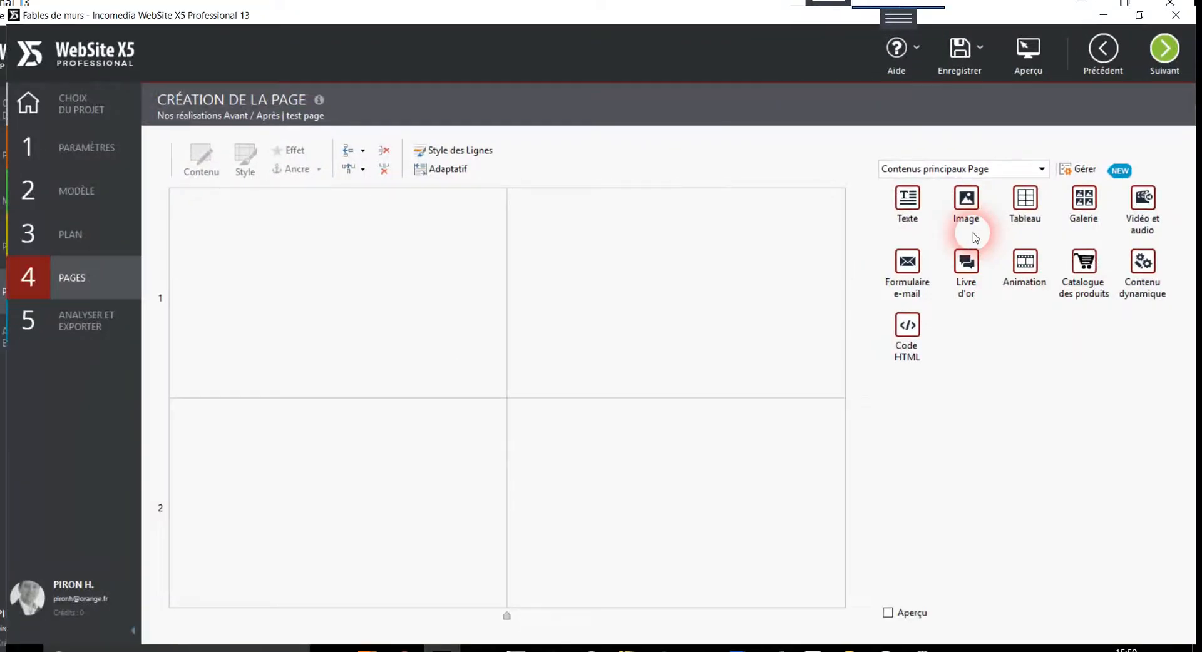
pyautogui.moveTo(908, 203); pyautogui.dragTo(408, 280)
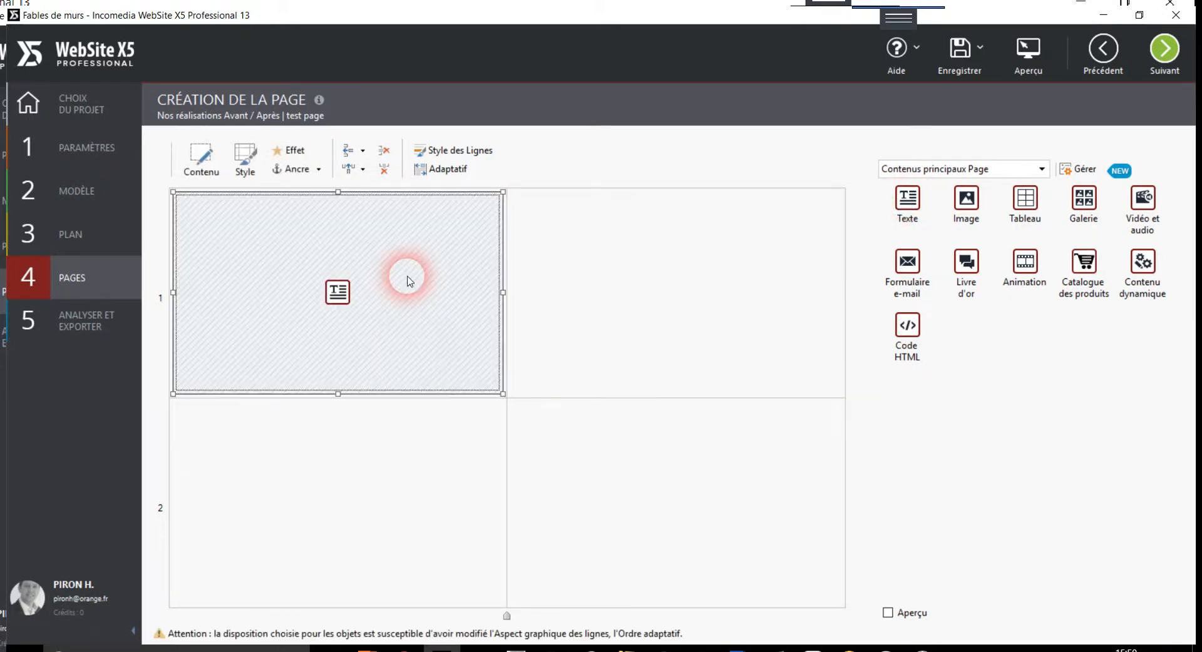
pyautogui.moveTo(964, 199); pyautogui.dragTo(702, 282)
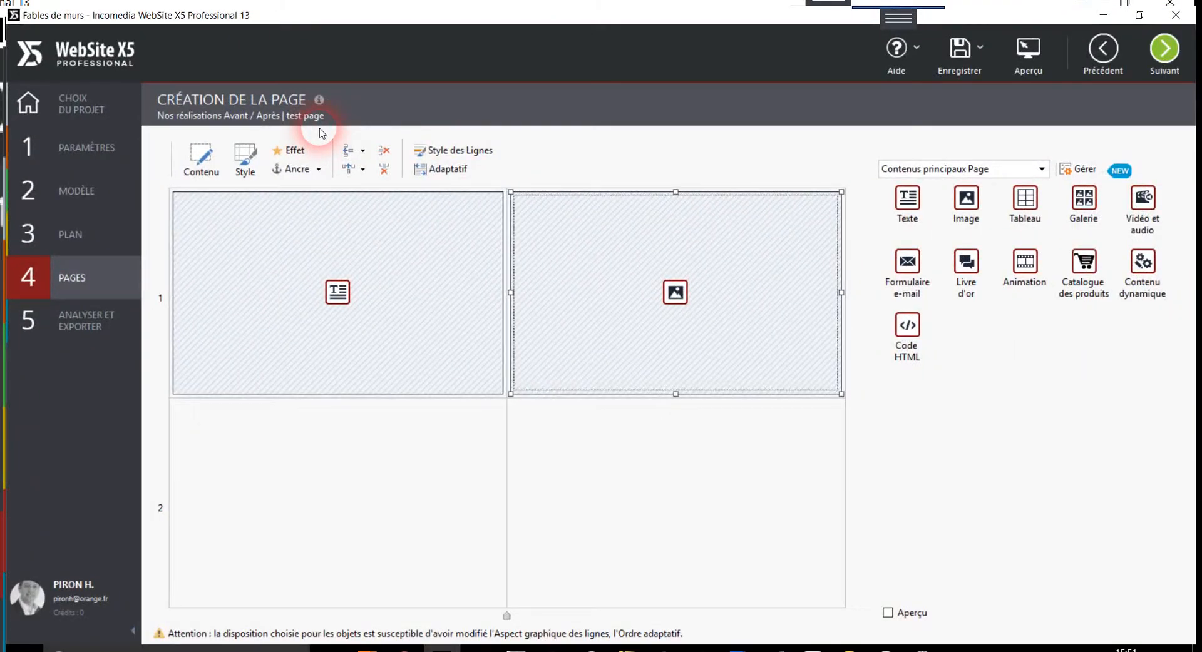
# Enter "readaction de contenu" as the content of the text object in row 1
pyautogui.click(343, 305)
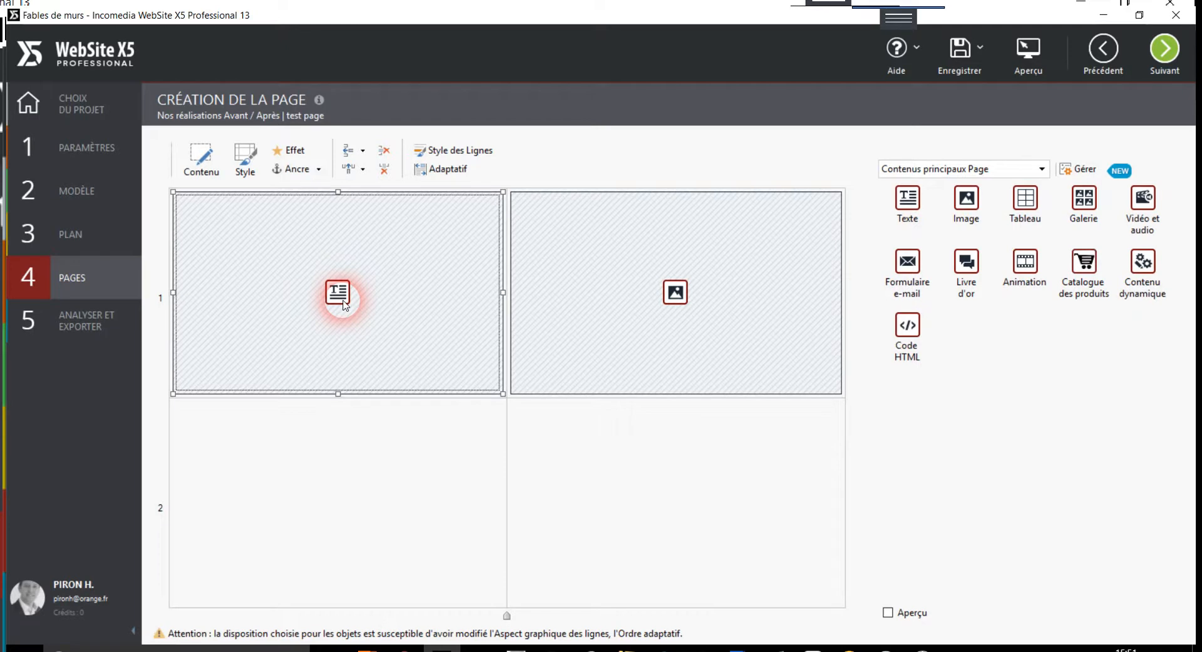
pyautogui.doubleClick(343, 305)
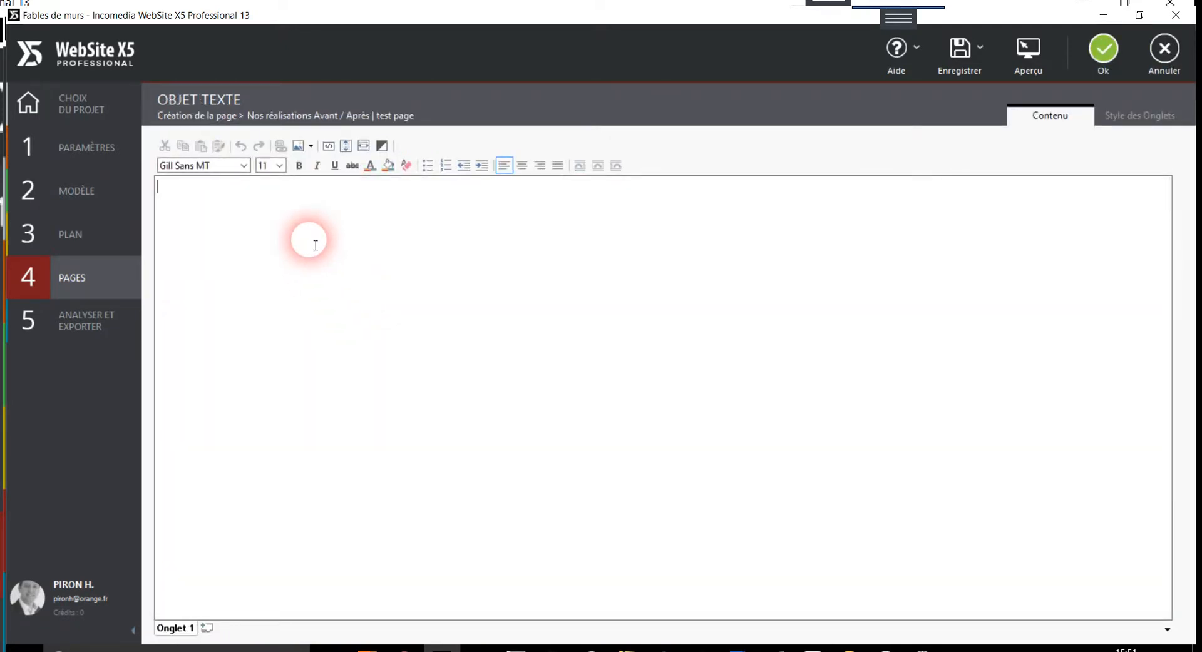
pyautogui.write('readaction de contenu')
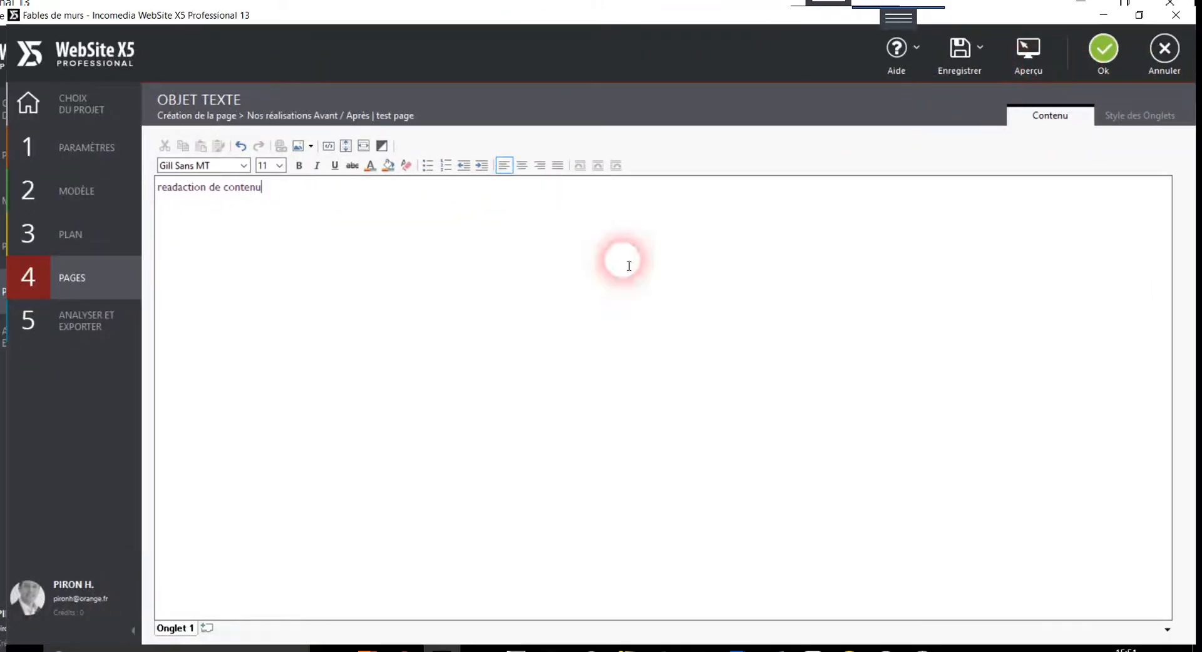
# Save the project and open the image object in row 1 of test page for editing
pyautogui.click(72, 283)
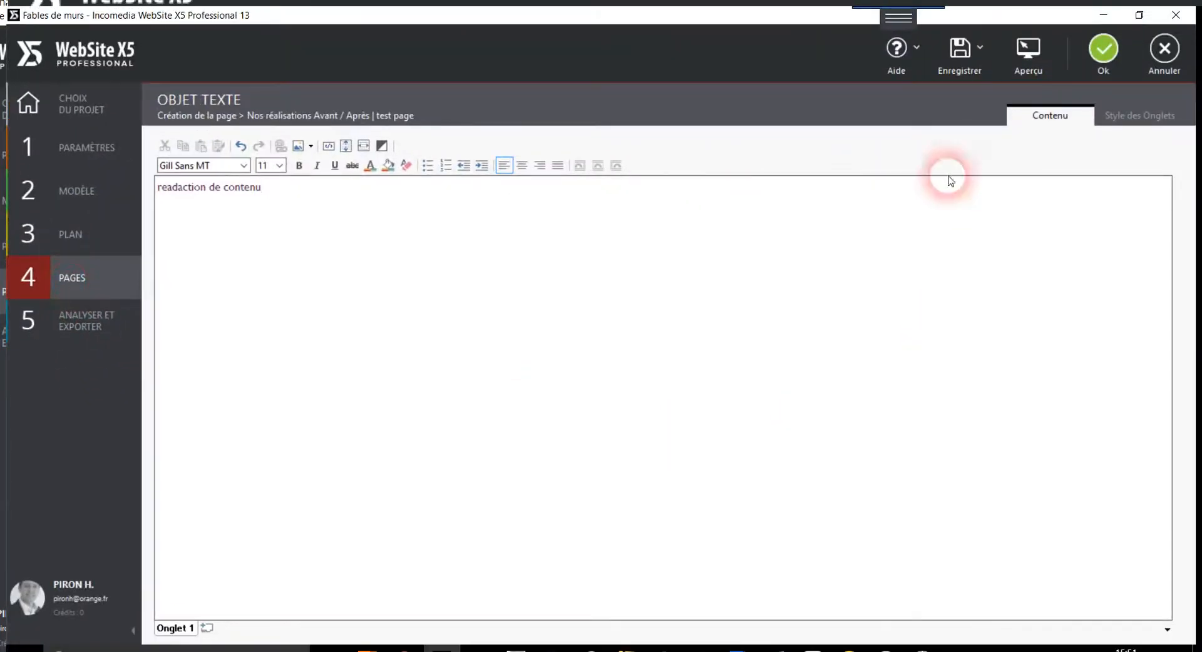
pyautogui.click(954, 62)
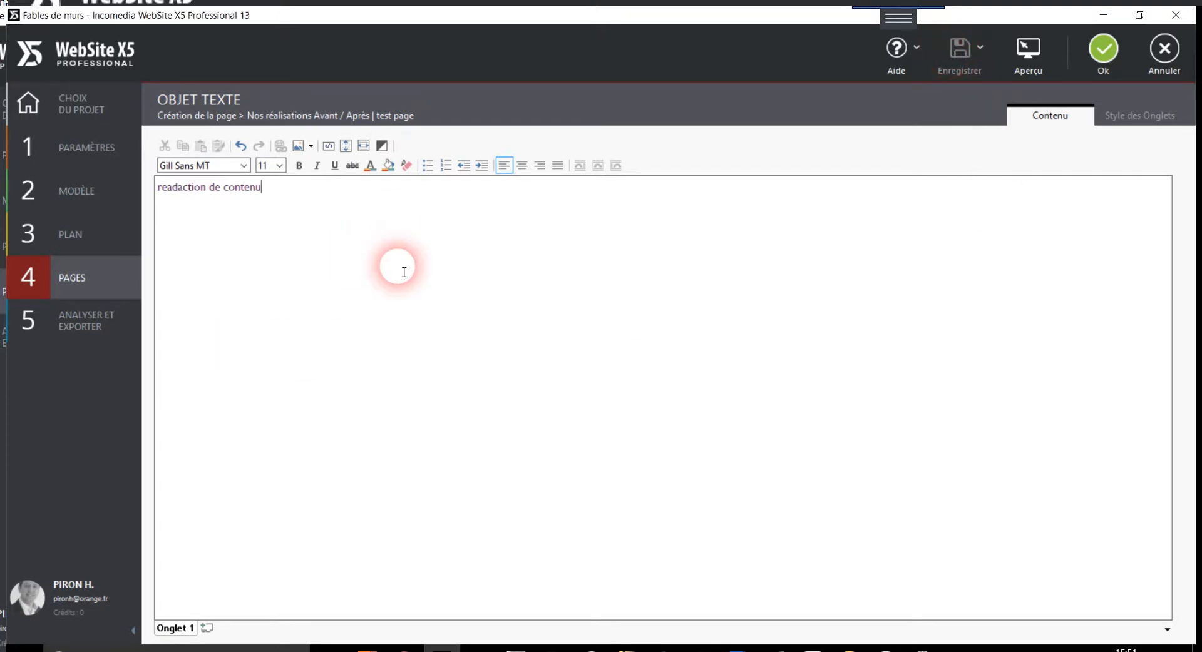
pyautogui.click(79, 284)
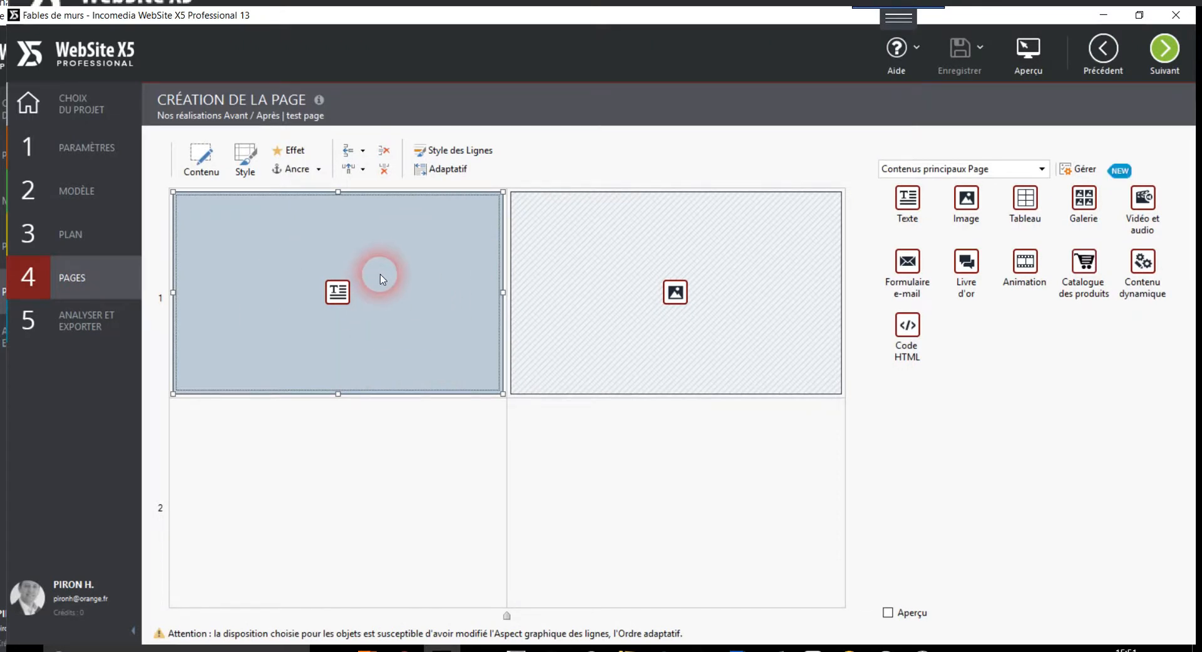
pyautogui.click(677, 292)
pyautogui.doubleClick(677, 292)
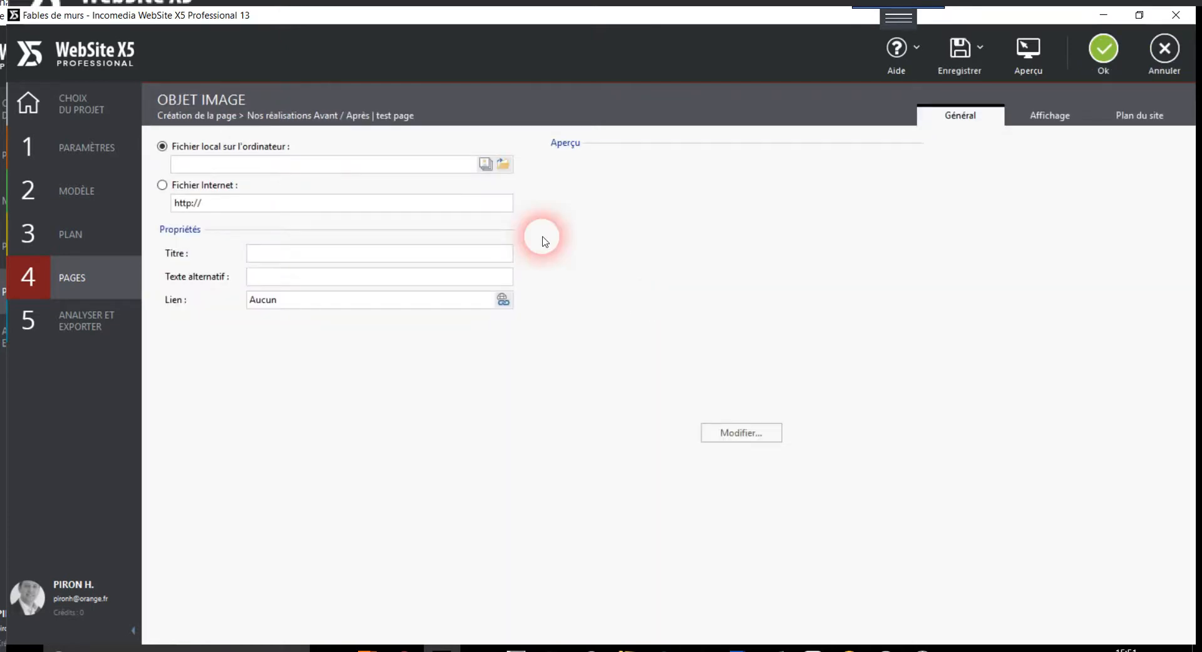
pyautogui.click(510, 169)
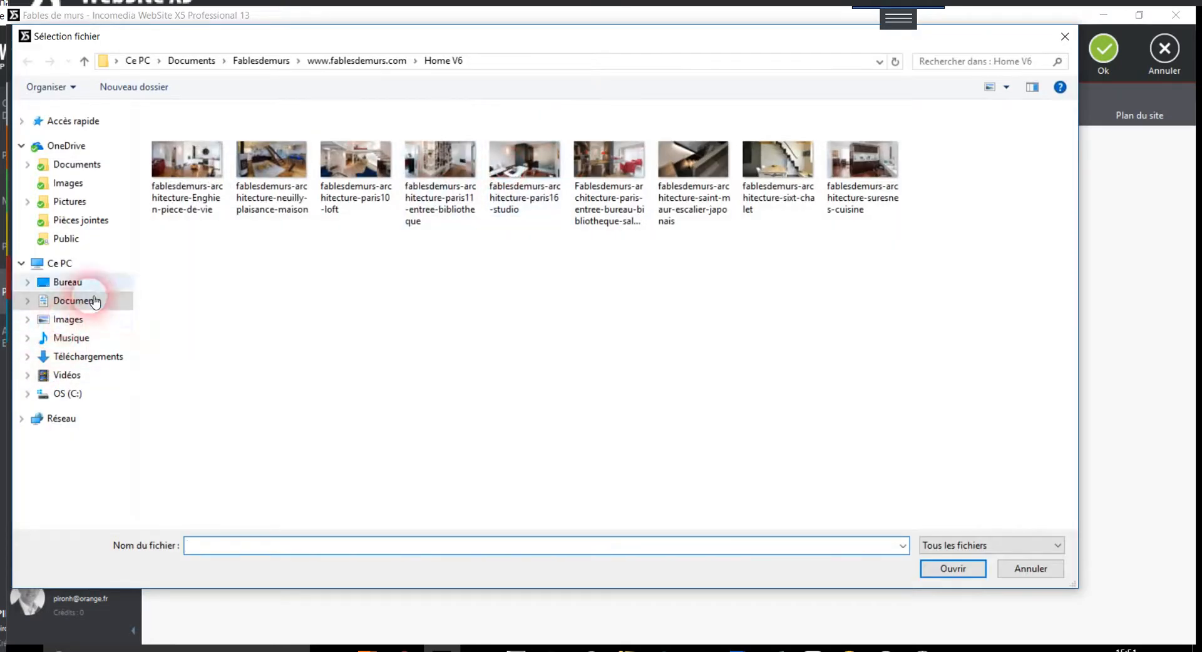
pyautogui.click(1064, 36)
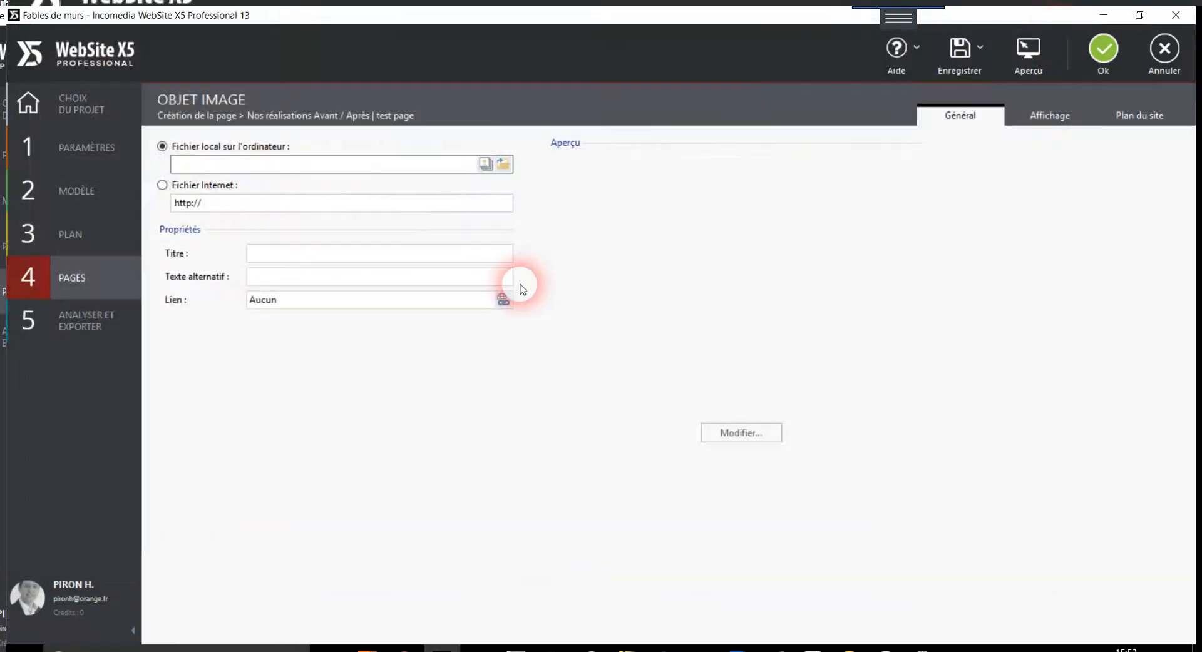
pyautogui.click(486, 166)
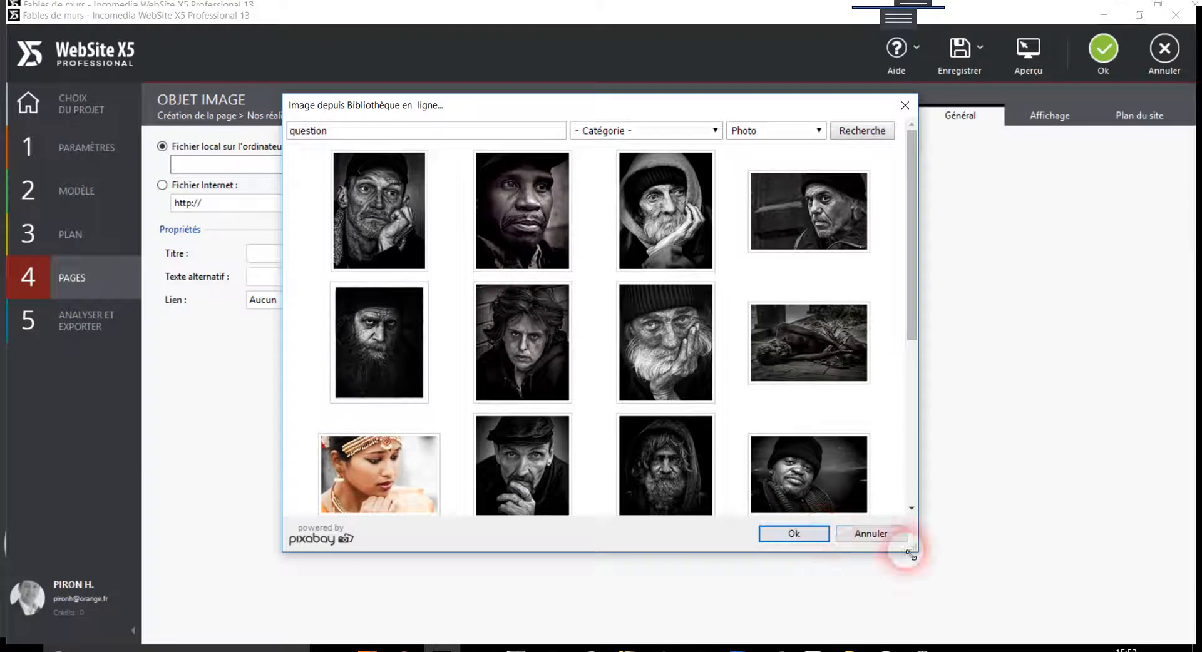
pyautogui.click(876, 534)
pyautogui.click(162, 185)
pyautogui.click(227, 208)
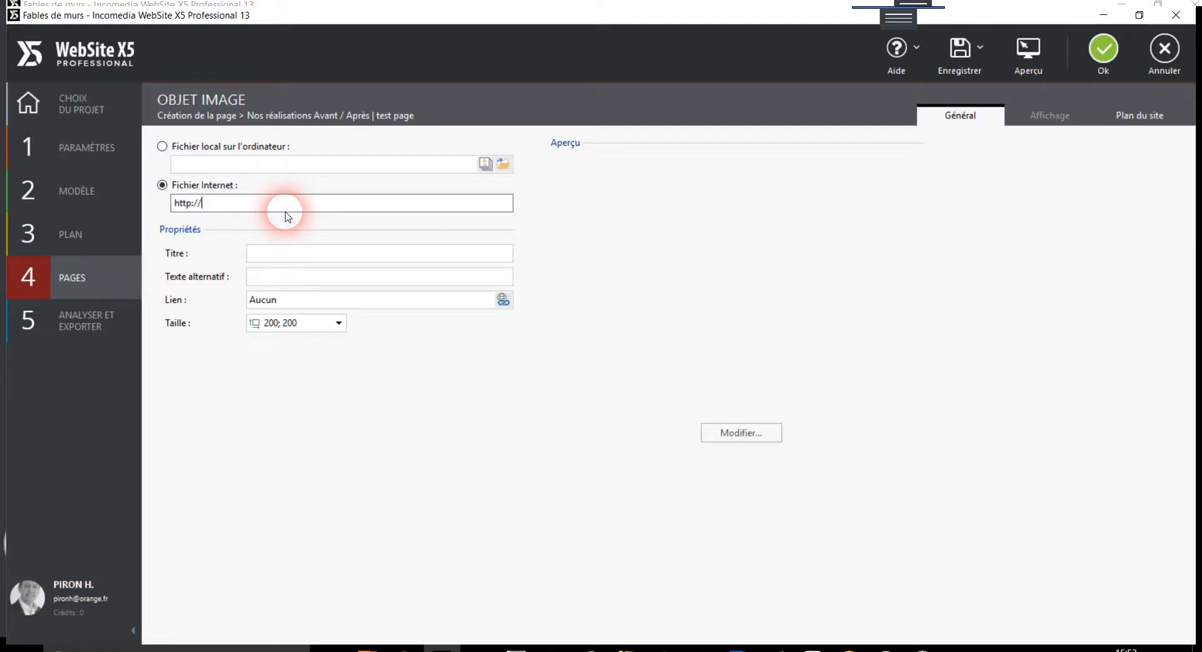
# Load the local picture fablesdemurs-architecture-paris10-loft from the Home V6 folder into the image object
pyautogui.click(510, 170)
pyautogui.click(355, 128)
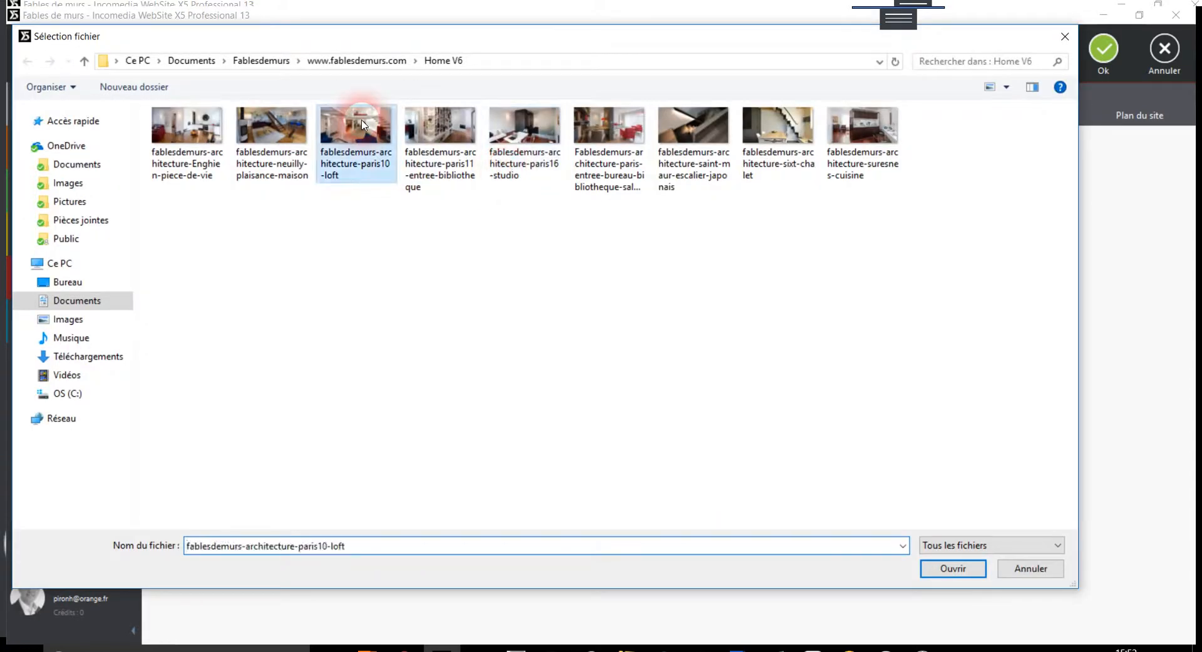
pyautogui.click(949, 569)
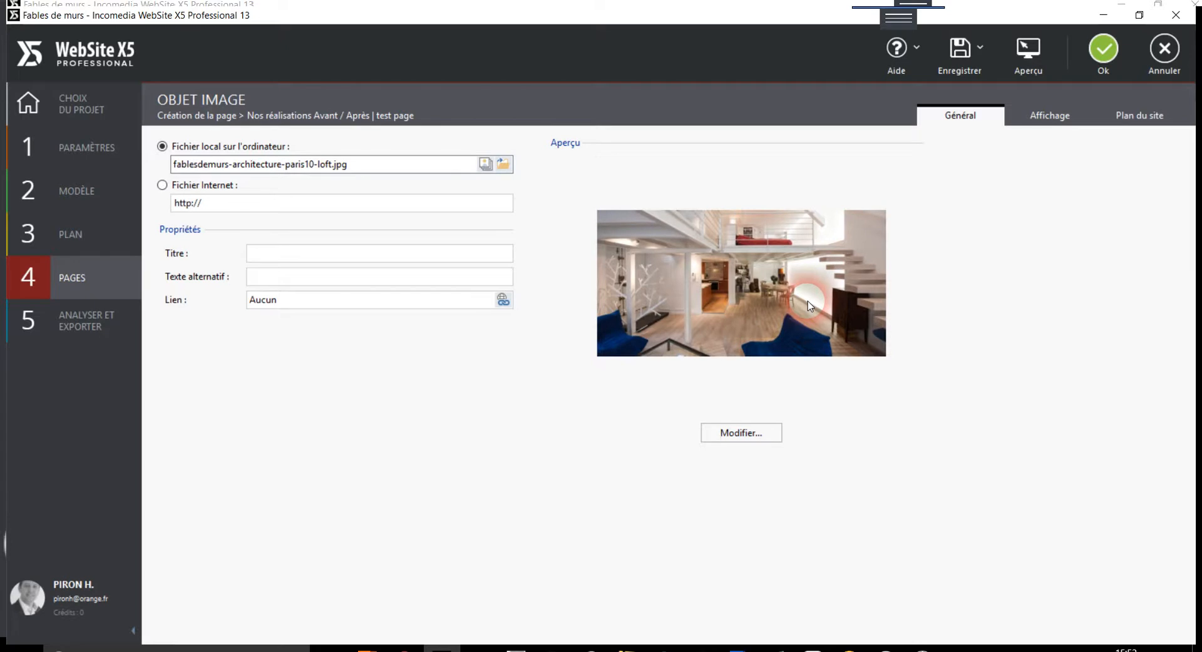
# Examine the image's title, alternative text and available link actions without setting any of them
pyautogui.click(270, 257)
pyautogui.click(269, 278)
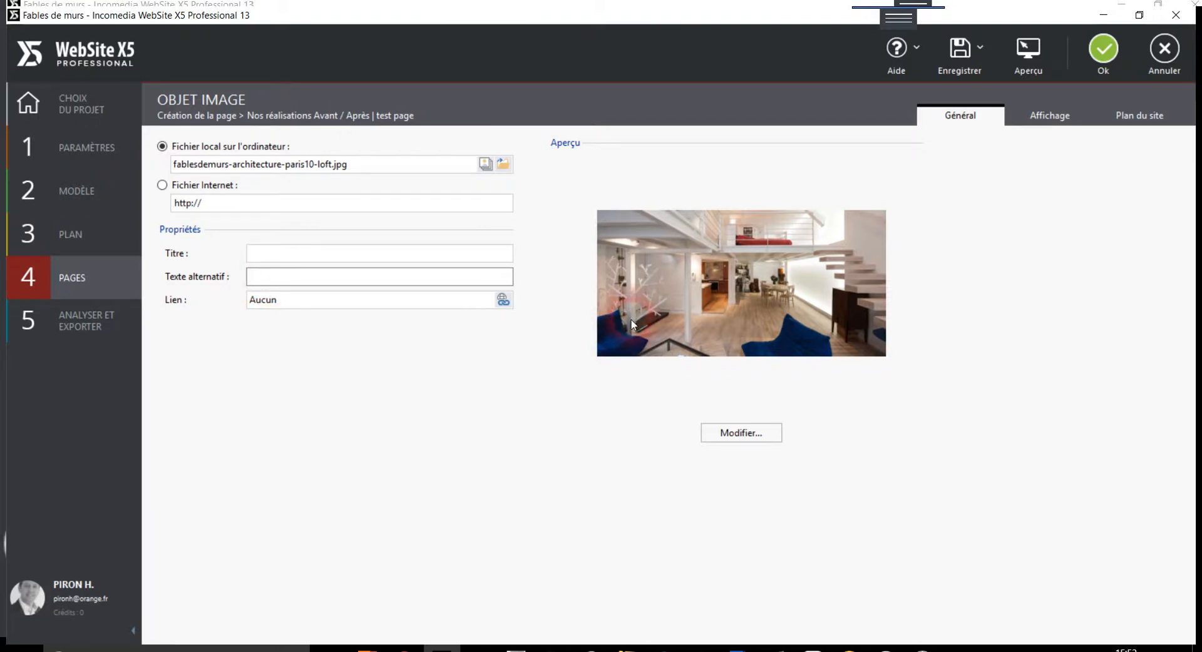
pyautogui.click(307, 305)
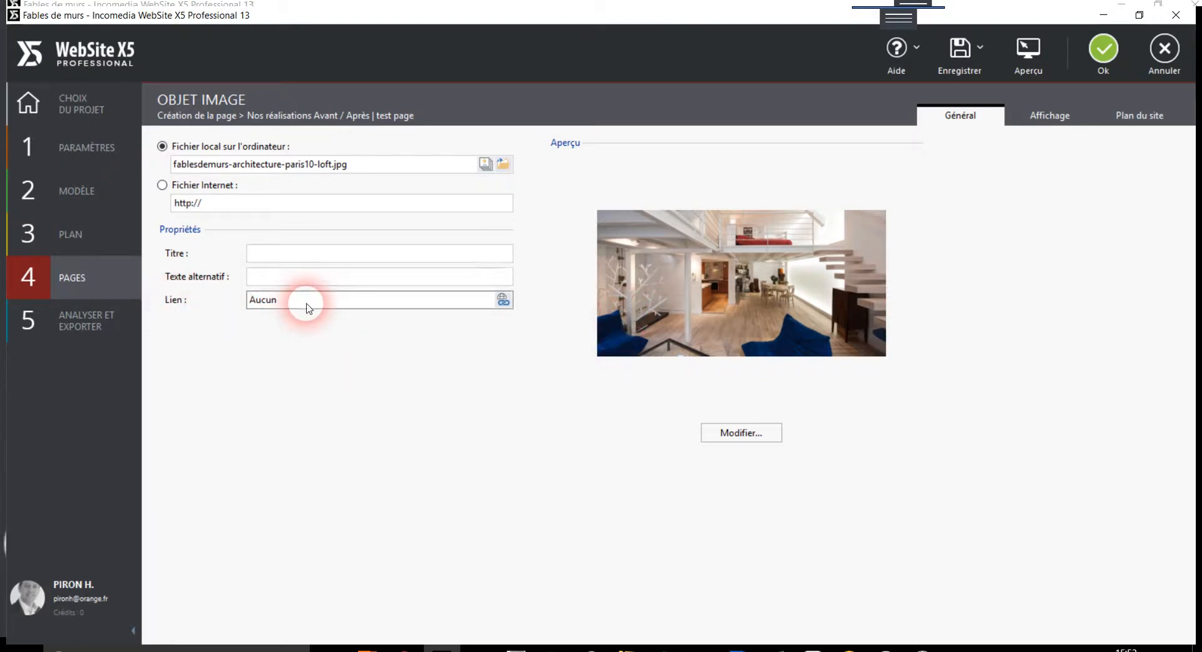
pyautogui.click(503, 301)
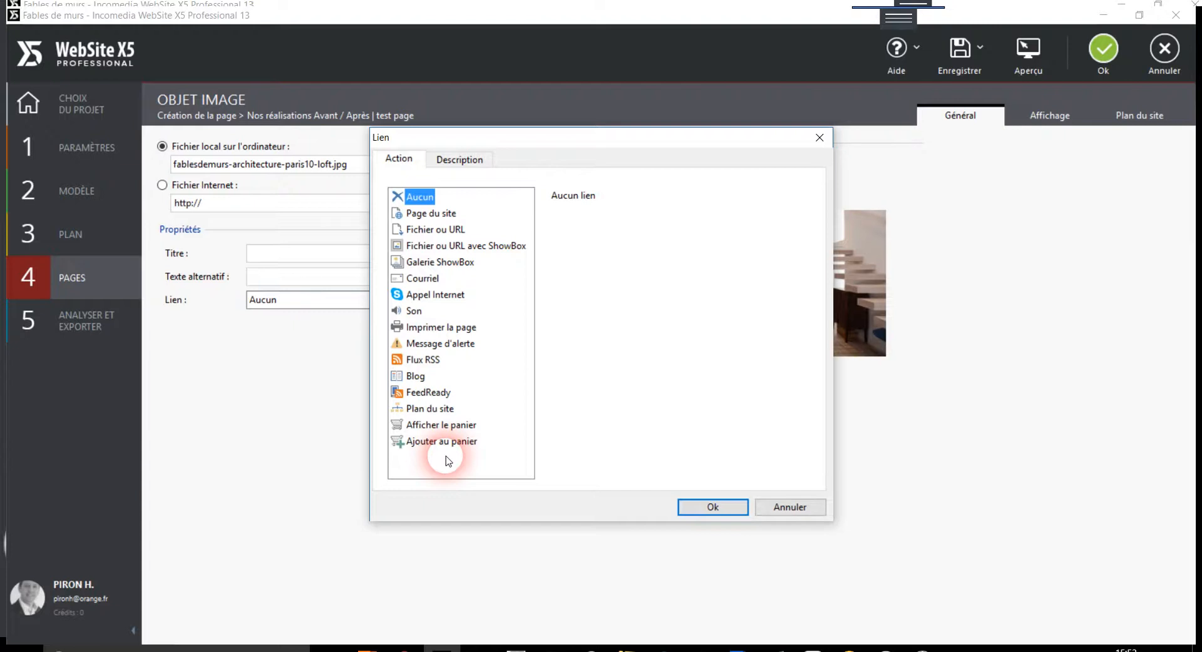
pyautogui.click(773, 508)
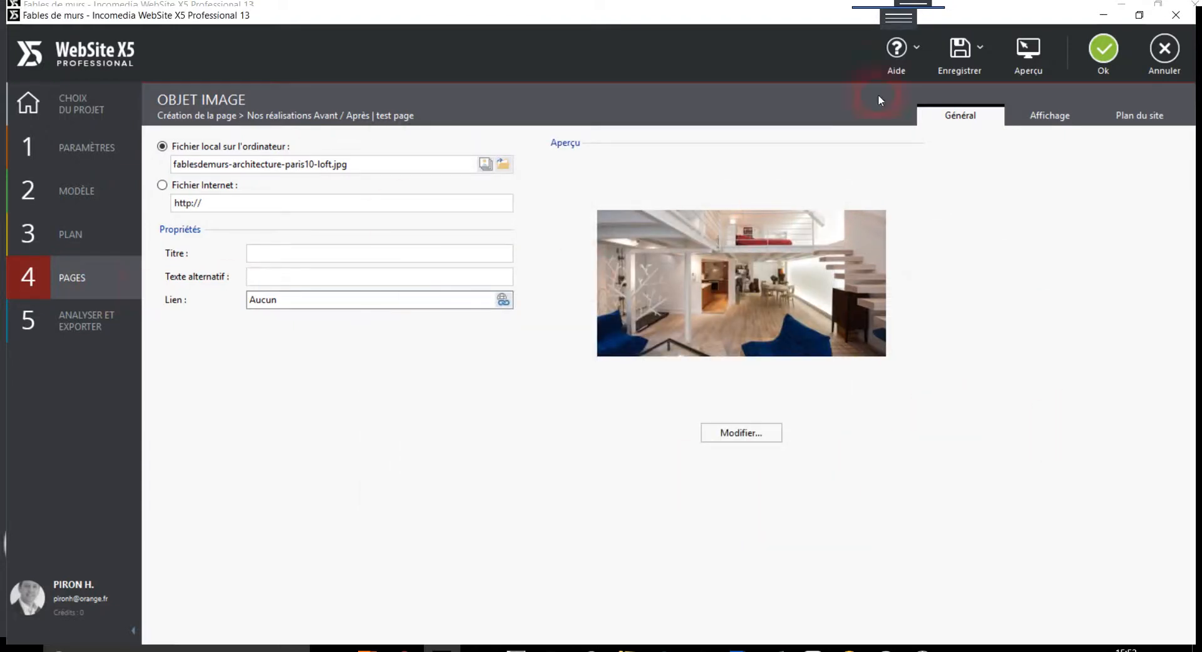
# Save the project and preview test page, closing the preview again
pyautogui.click(974, 54)
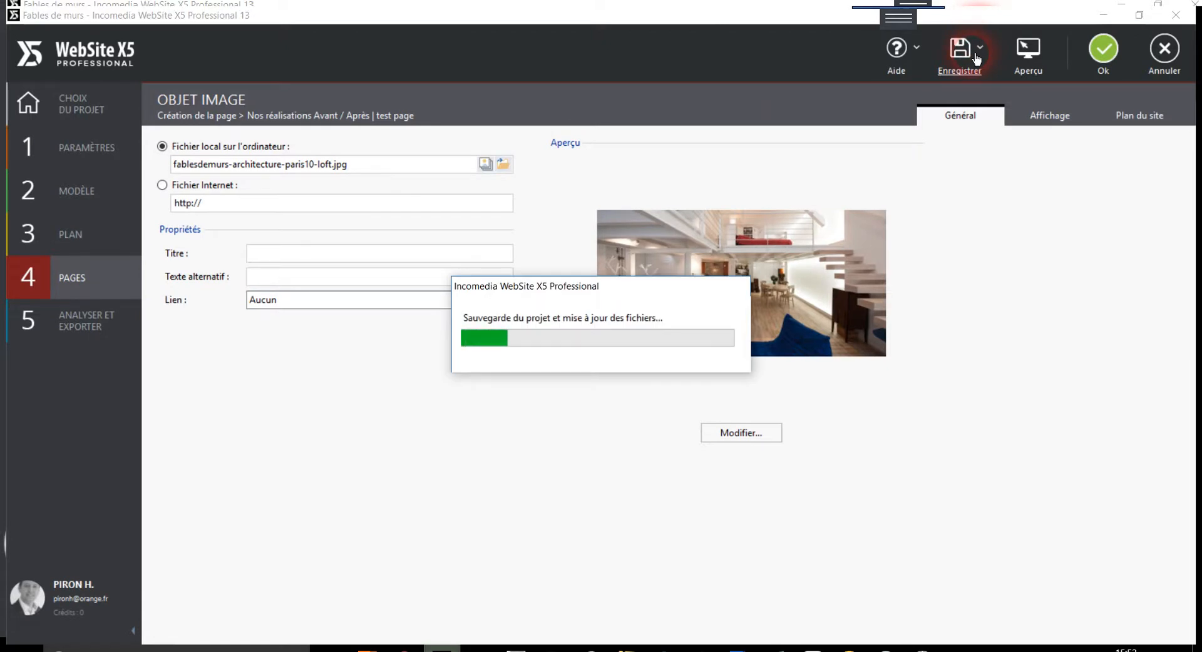
pyautogui.click(1037, 61)
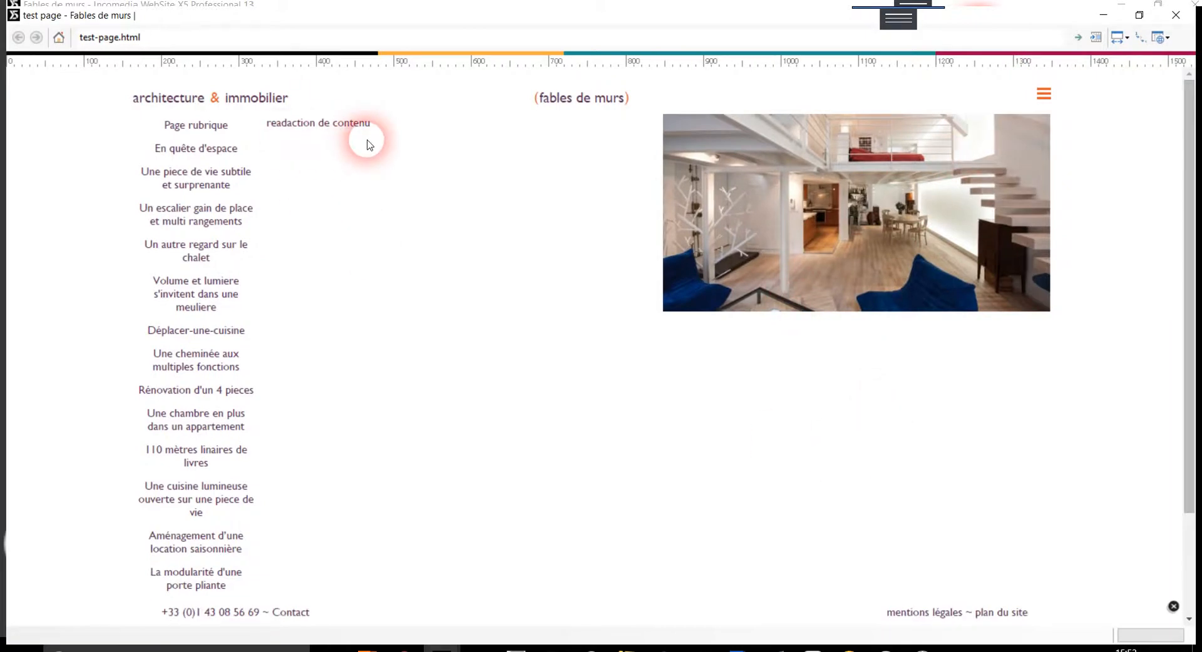
pyautogui.click(1175, 14)
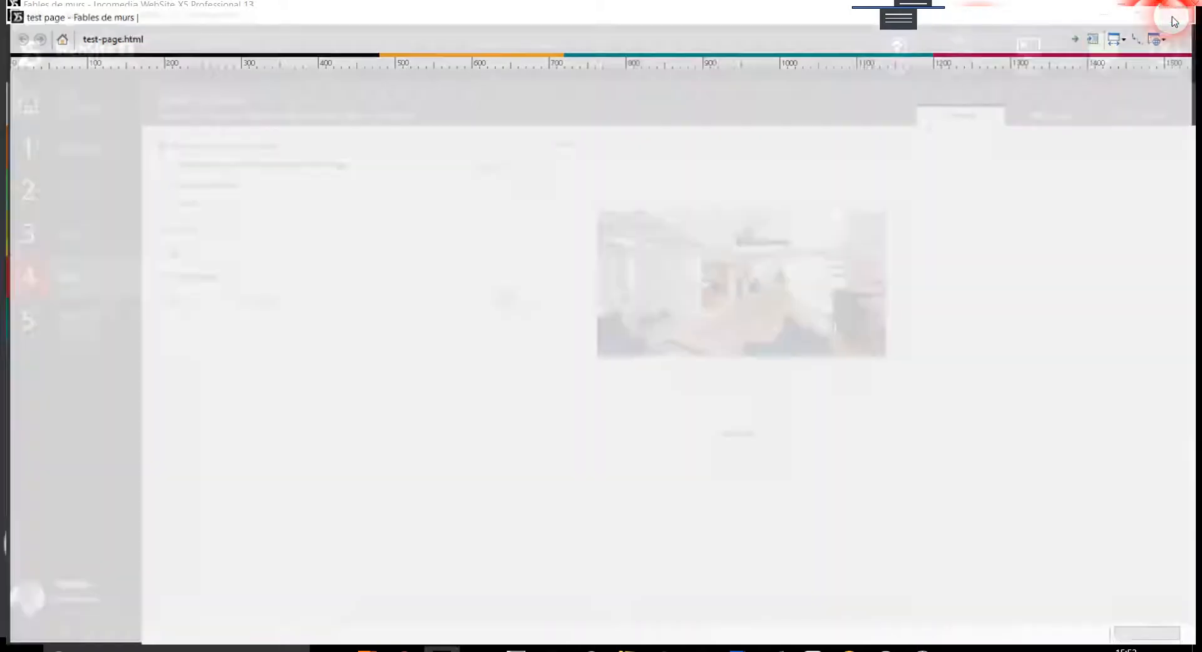